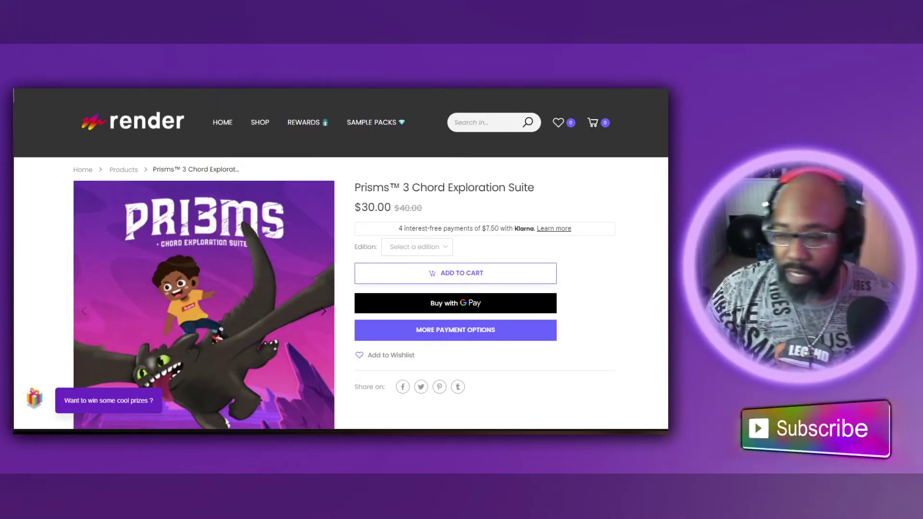
# Review the Prisms 3 Ripchord Edition and Scaler 2 Edition options without choosing one.
pyautogui.click(486, 277)
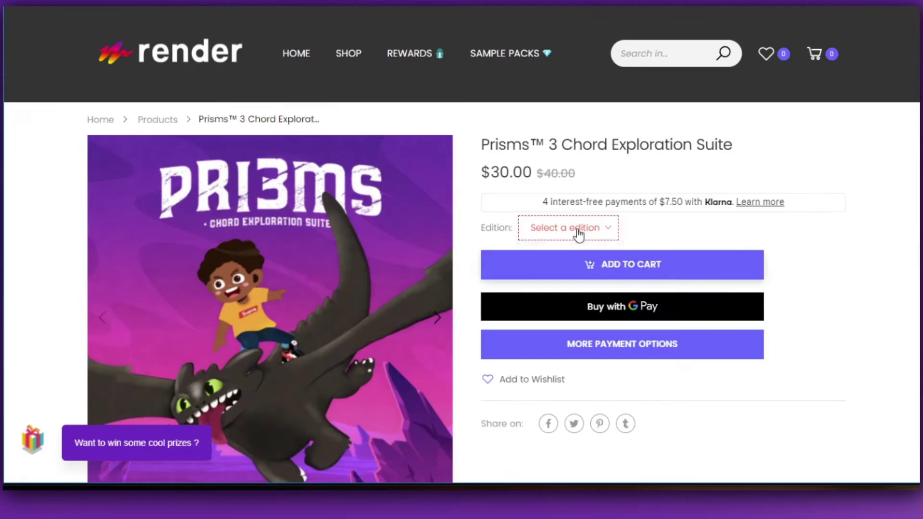
pyautogui.click(578, 234)
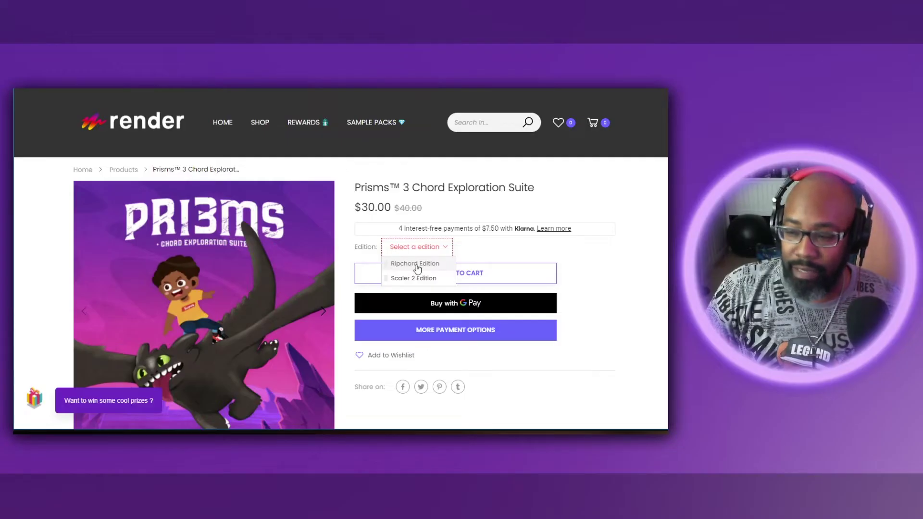
pyautogui.click(341, 176)
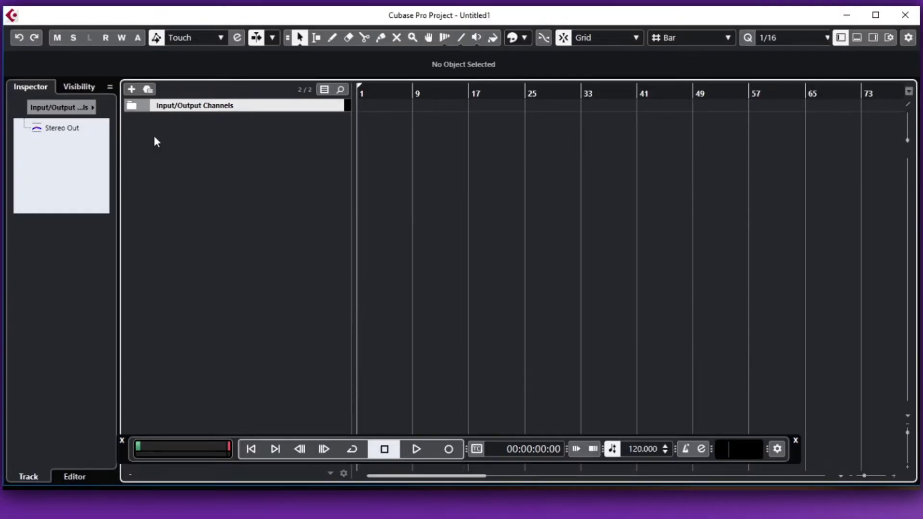
# Add an instrument track using the Other > Kontakt instrument.
pyautogui.rightClick(154, 138)
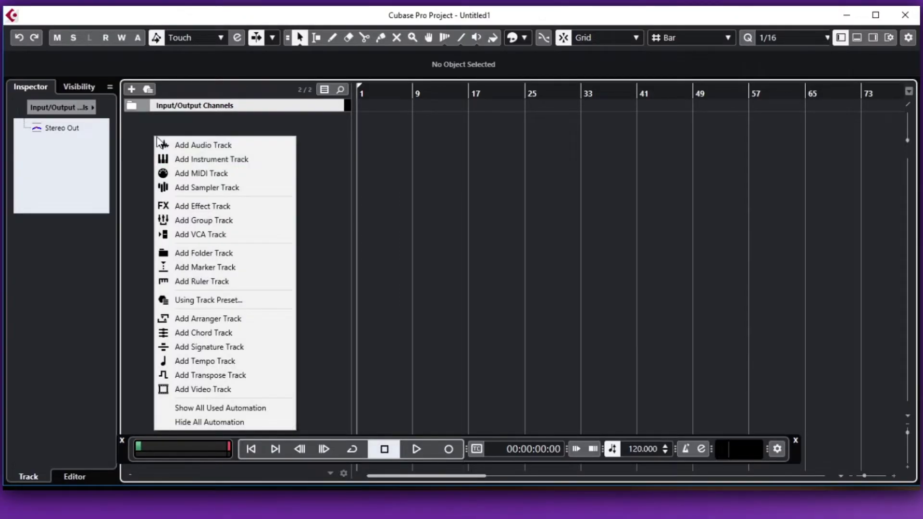
pyautogui.click(202, 156)
pyautogui.click(128, 153)
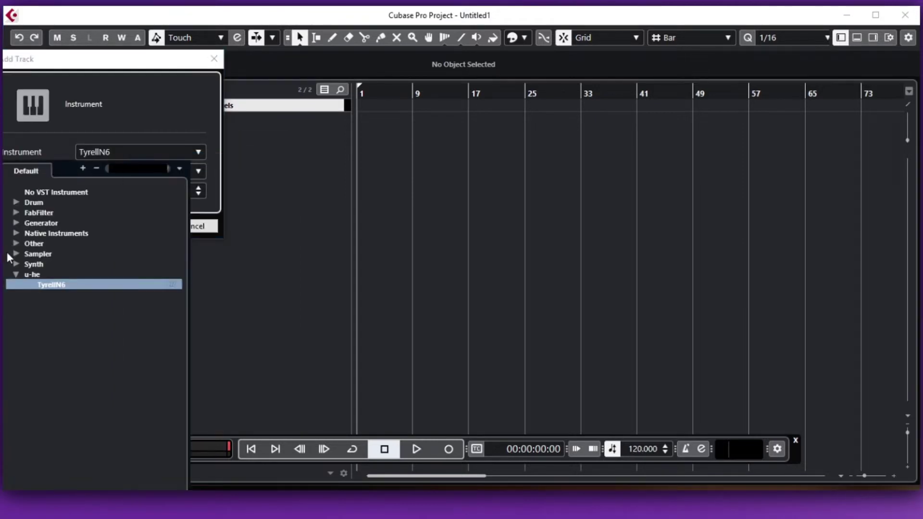
pyautogui.click(17, 242)
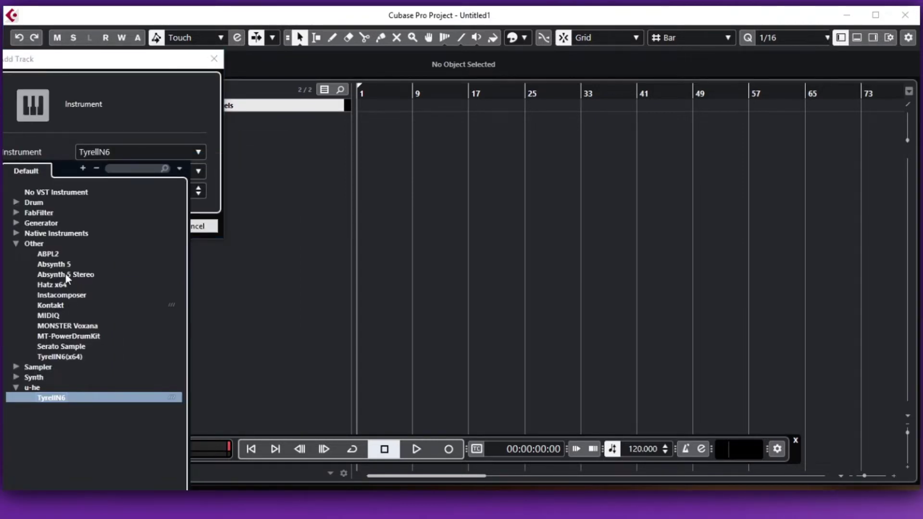
pyautogui.click(56, 305)
pyautogui.click(139, 225)
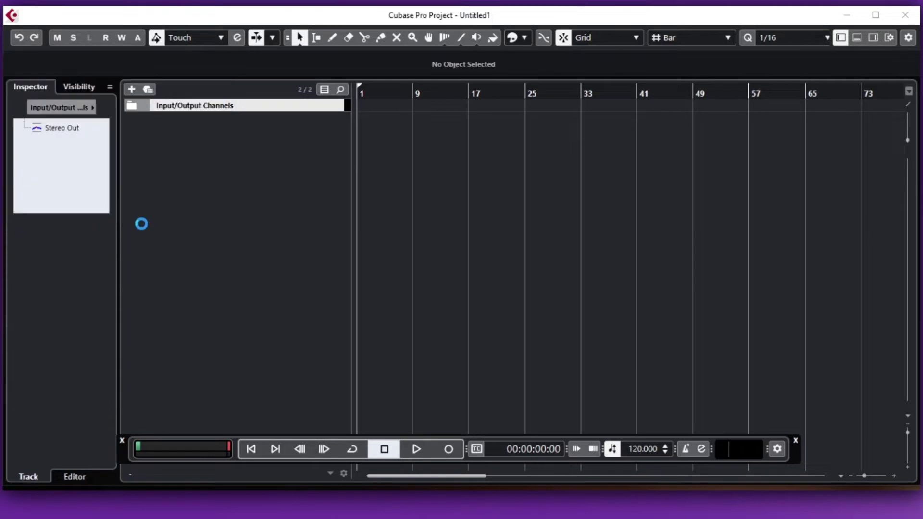
# Load Una Corda Cotton.nki into the Kontakt instrument.
pyautogui.click(103, 242)
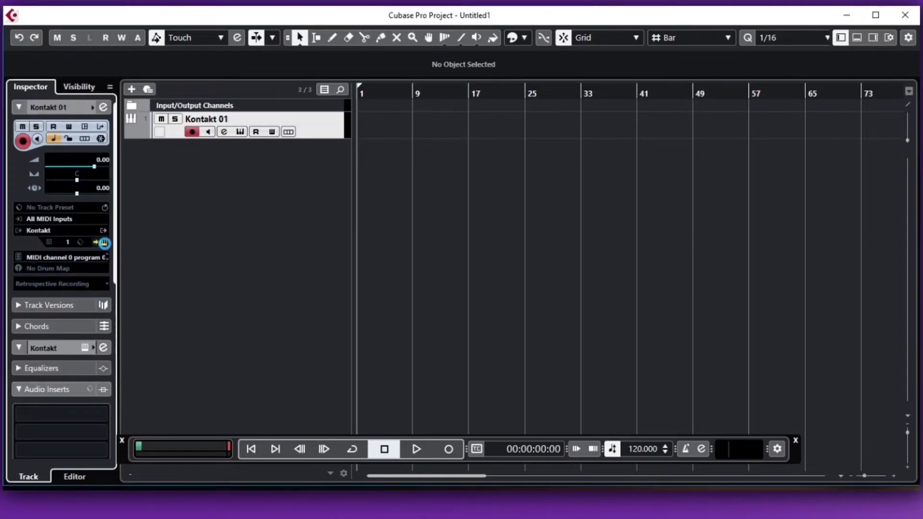
pyautogui.scroll(-8, 250, 284)
pyautogui.scroll(-10, 251, 282)
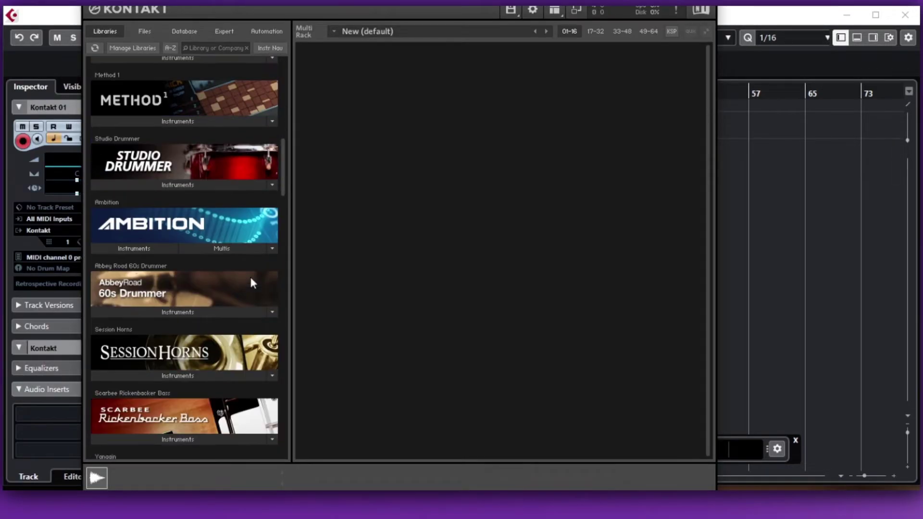
pyautogui.click(165, 320)
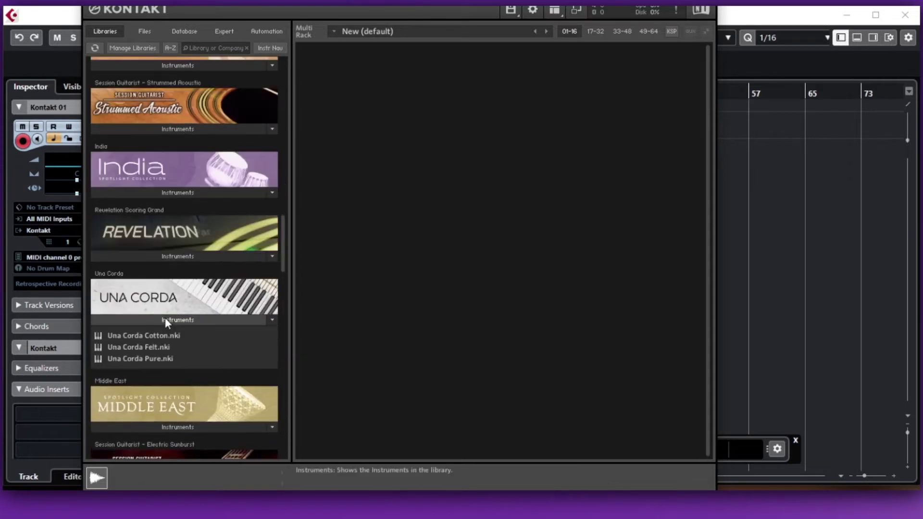
pyautogui.doubleClick(142, 335)
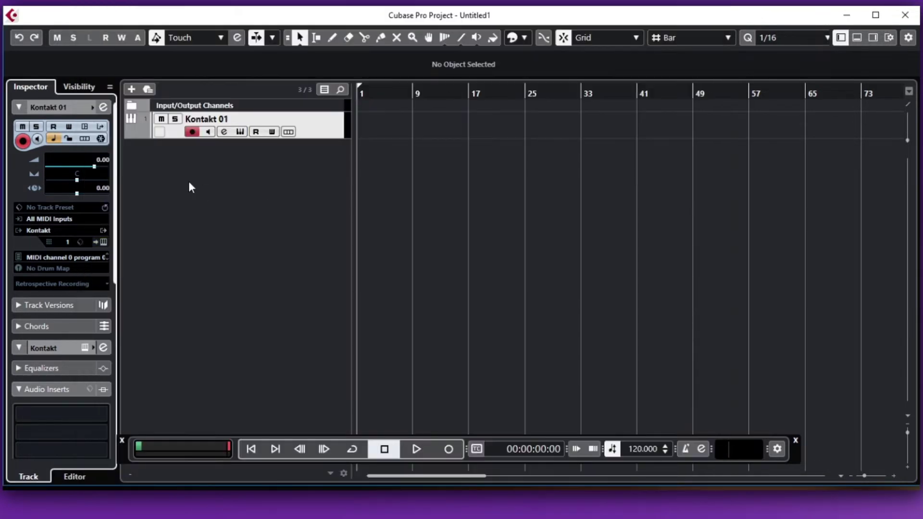
# Create a Ripchord 01 instrument track with the Generator > Ripchord plugin.
pyautogui.rightClick(189, 182)
pyautogui.click(236, 204)
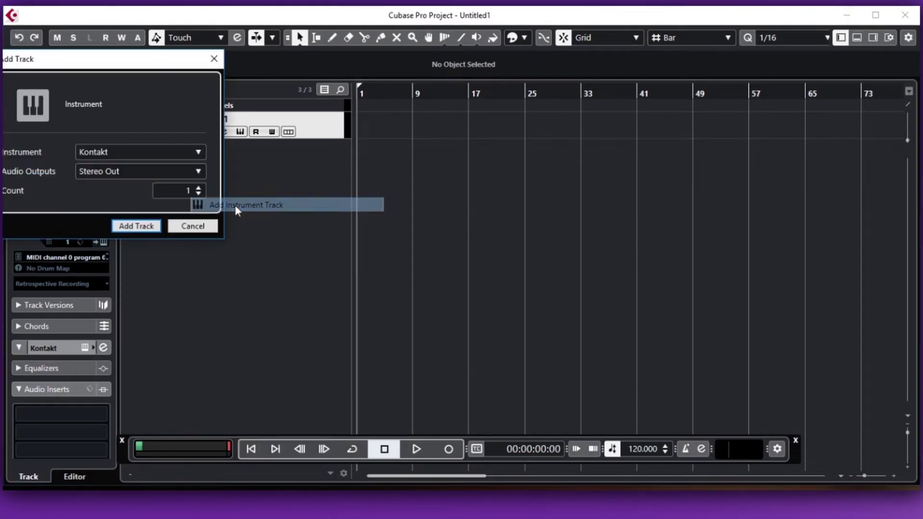
pyautogui.click(142, 153)
pyautogui.click(16, 222)
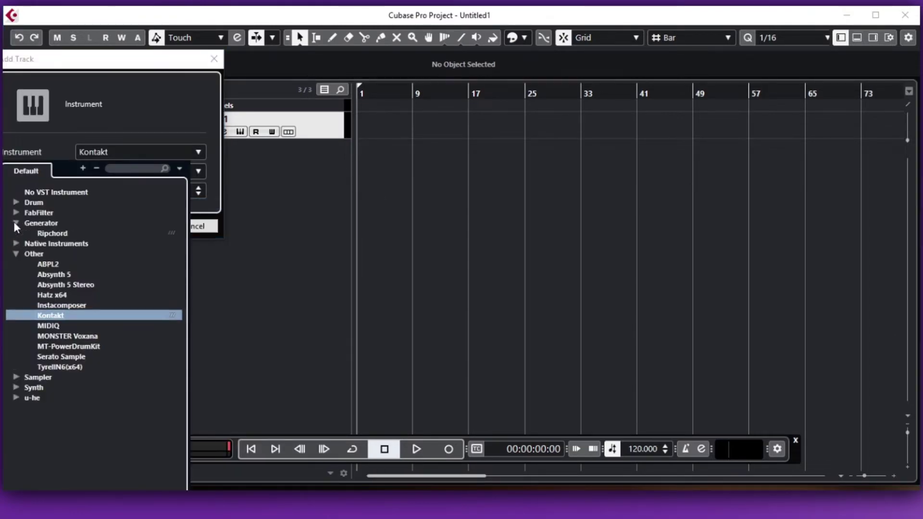
pyautogui.click(48, 233)
pyautogui.click(139, 228)
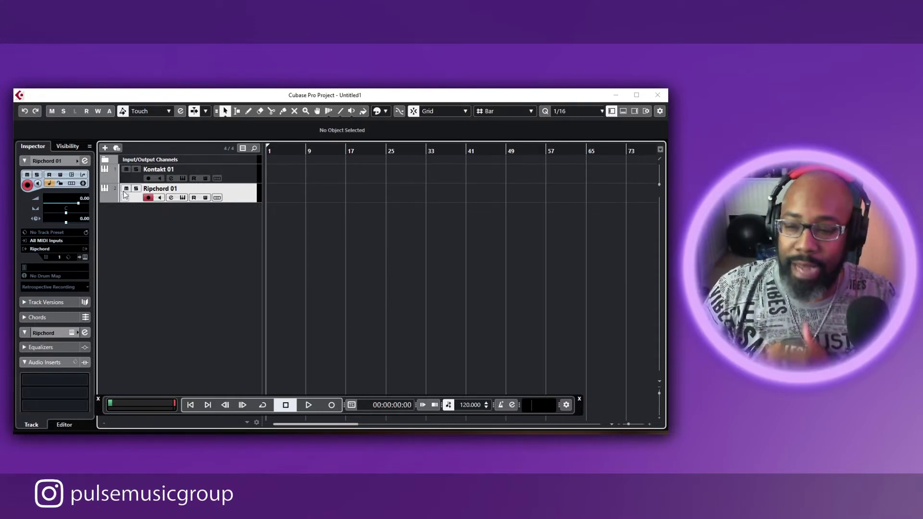
# Set Kontakt 01's MIDI input to 02. Ripchord - MIDI Output.
pyautogui.click(236, 172)
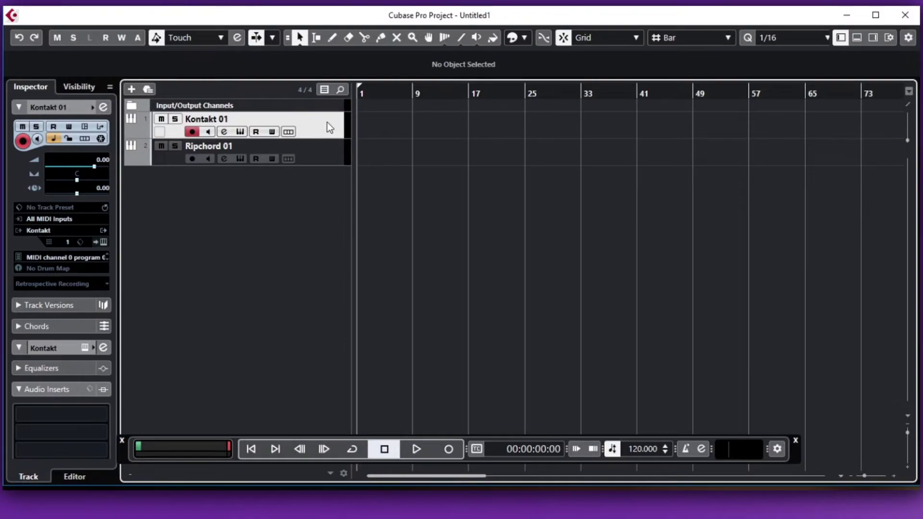
pyautogui.click(60, 218)
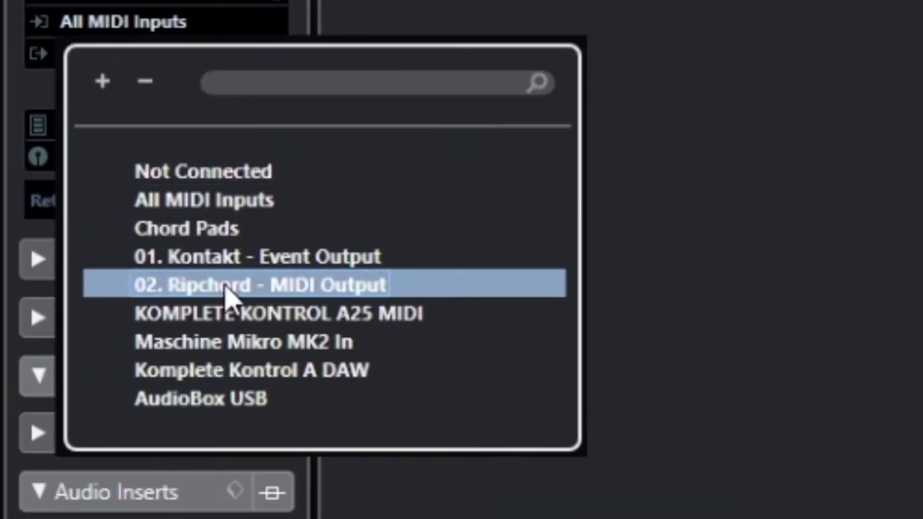
pyautogui.click(110, 311)
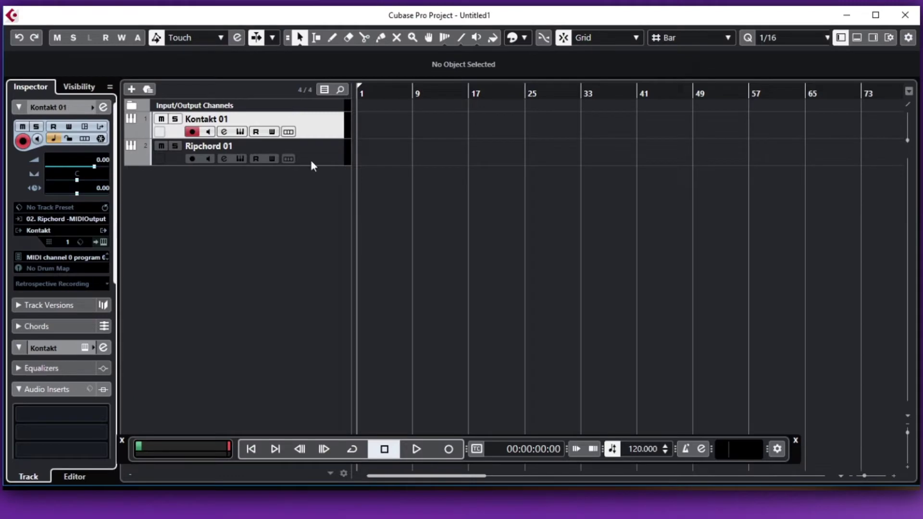
# Enable monitoring on Ripchord 01, recheck Kontakt 01's input, and open the Ripchord window.
pyautogui.click(321, 160)
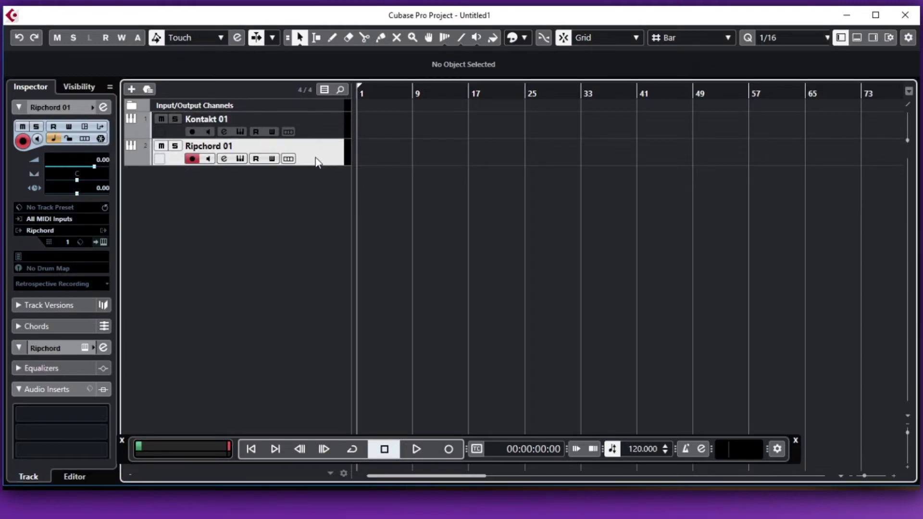
pyautogui.click(209, 163)
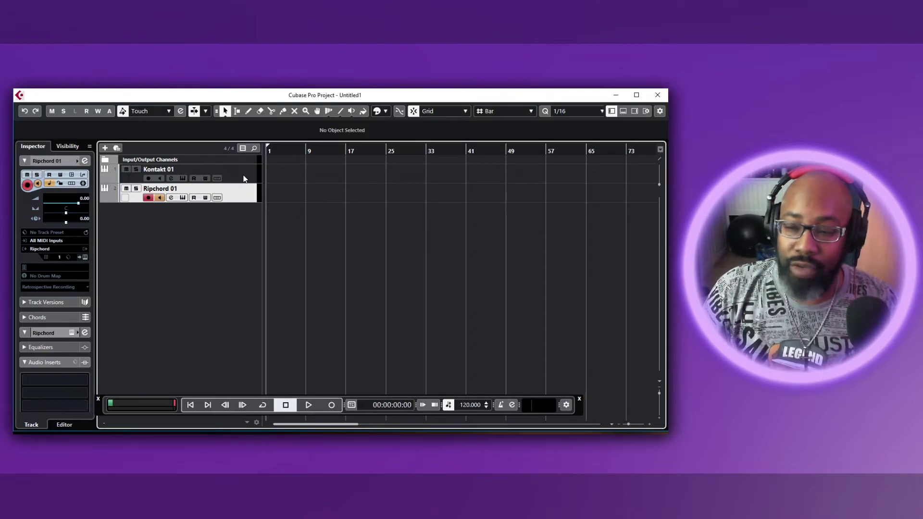
pyautogui.click(243, 179)
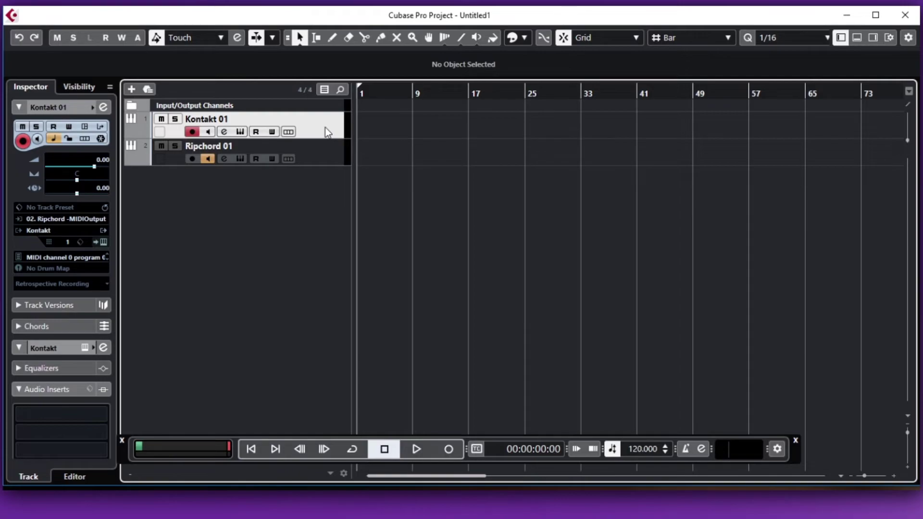
pyautogui.click(223, 159)
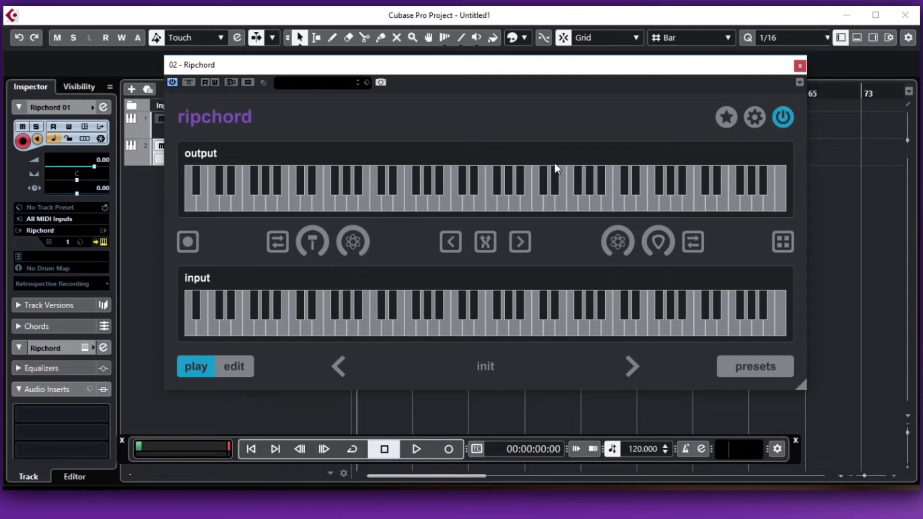
# Choose the preset-file import option from Ripchord's gear settings.
pyautogui.click(755, 117)
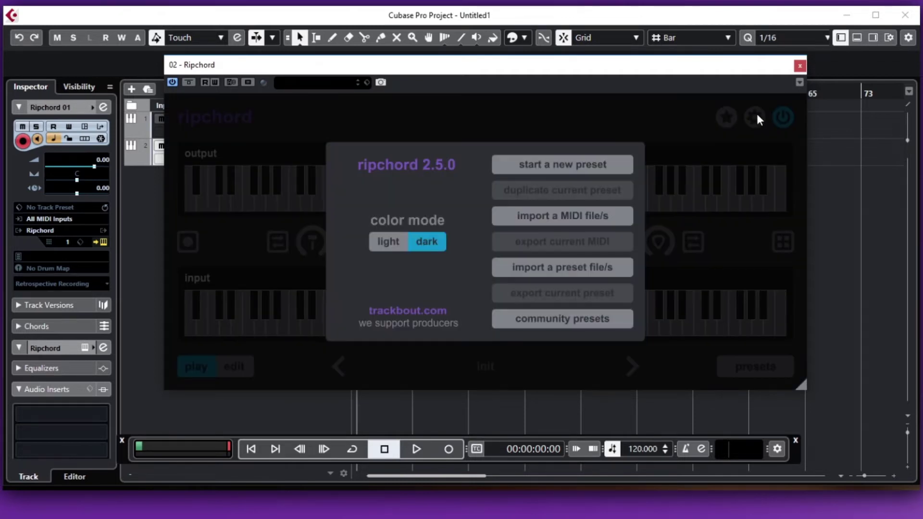
pyautogui.click(564, 269)
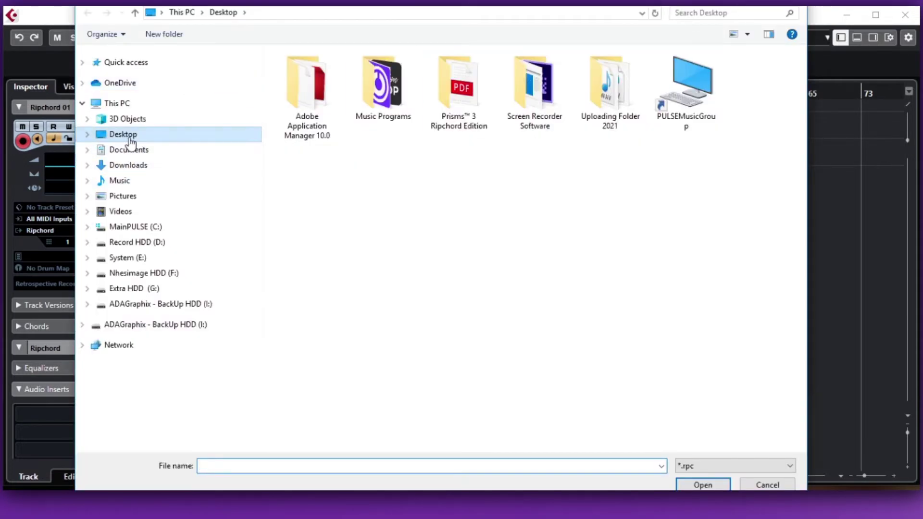
# Import every .rpc file from Desktop > Prisms™ 3 Ripchord Edition > Chord Banks.
pyautogui.doubleClick(459, 91)
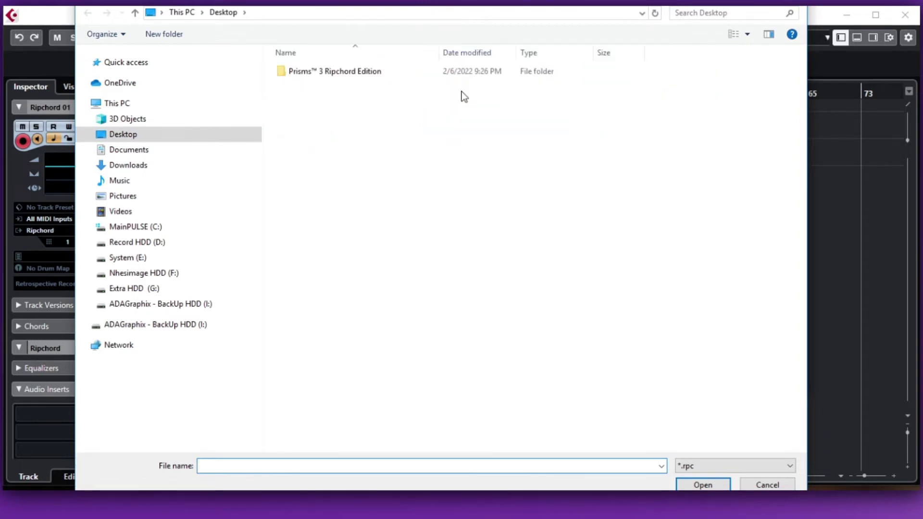
pyautogui.doubleClick(332, 77)
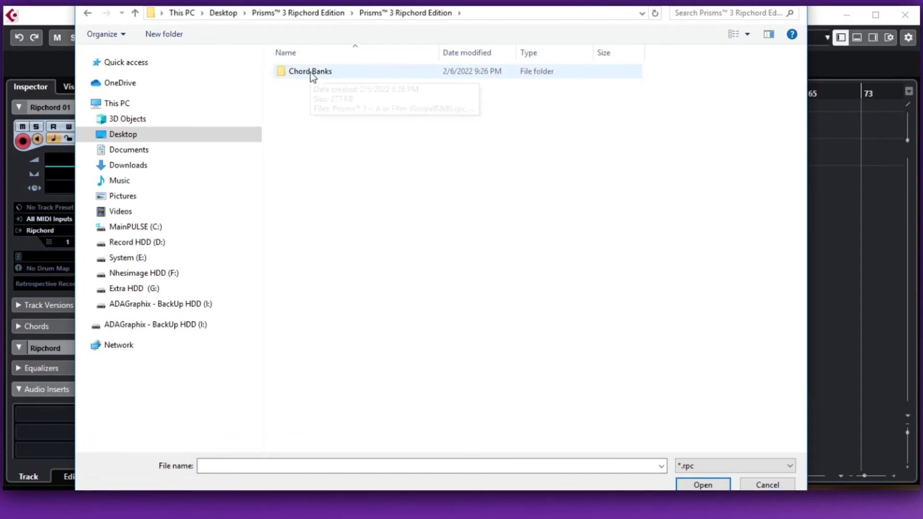
pyautogui.click(311, 73)
pyautogui.doubleClick(311, 72)
pyautogui.moveTo(697, 71); pyautogui.dragTo(221, 473)
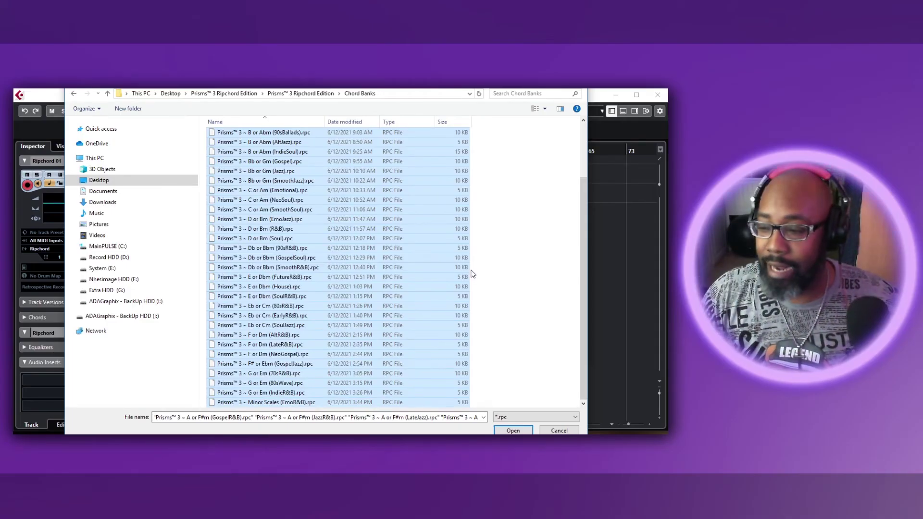
pyautogui.press('Return')
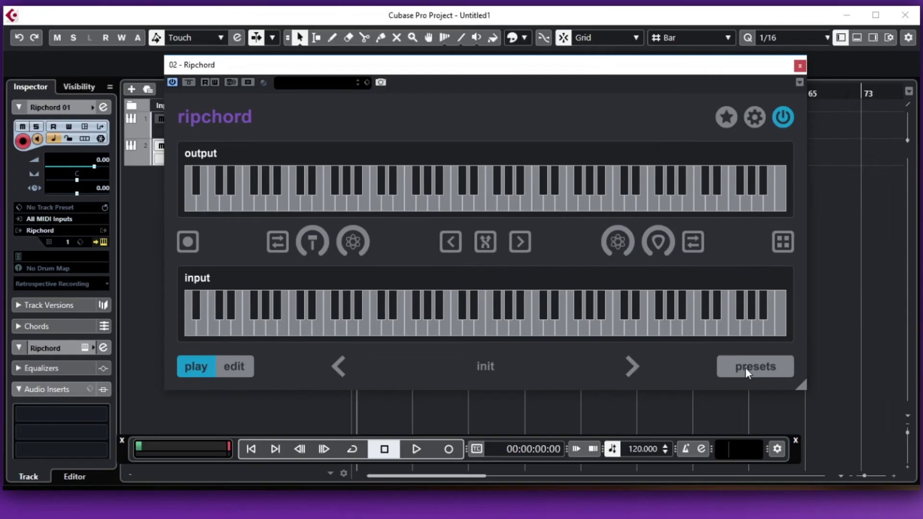
# Load the Prisms™ 3 ~ C or Am (SmoothSoul) preset and switch Ripchord to edit mode.
pyautogui.click(745, 367)
pyautogui.scroll(-6, 532, 249)
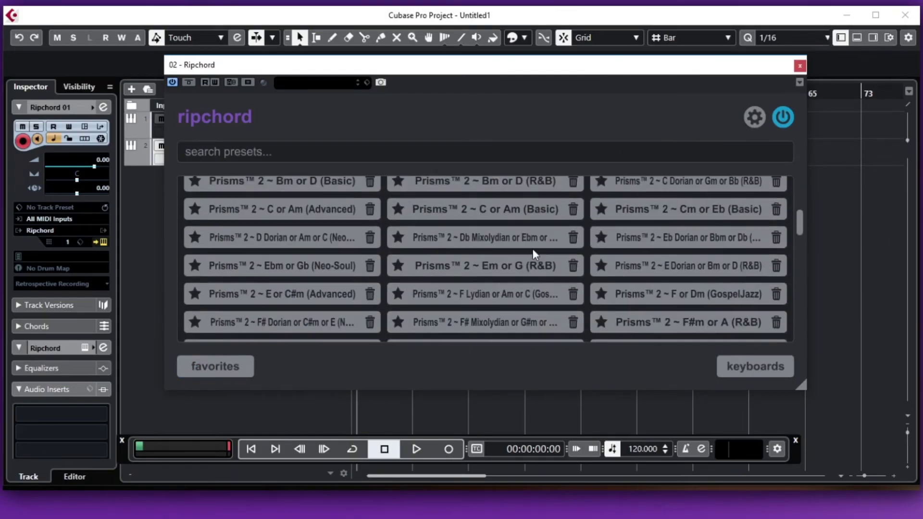
pyautogui.scroll(-8, 532, 249)
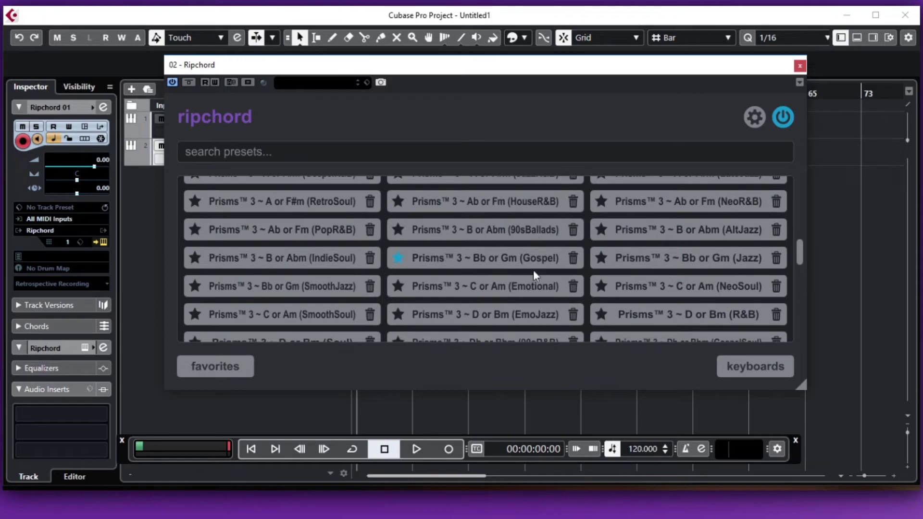
pyautogui.scroll(3, 534, 273)
pyautogui.scroll(-10, 543, 267)
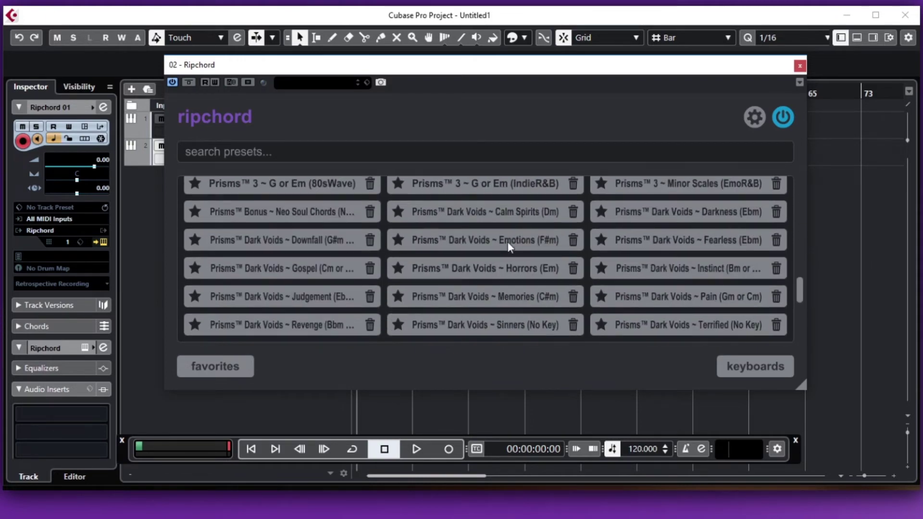
pyautogui.scroll(3, 524, 231)
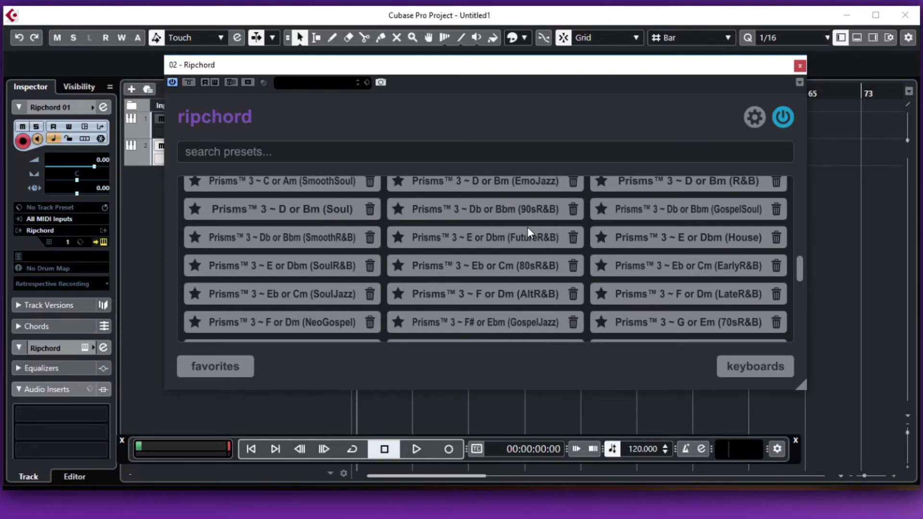
pyautogui.scroll(5, 492, 283)
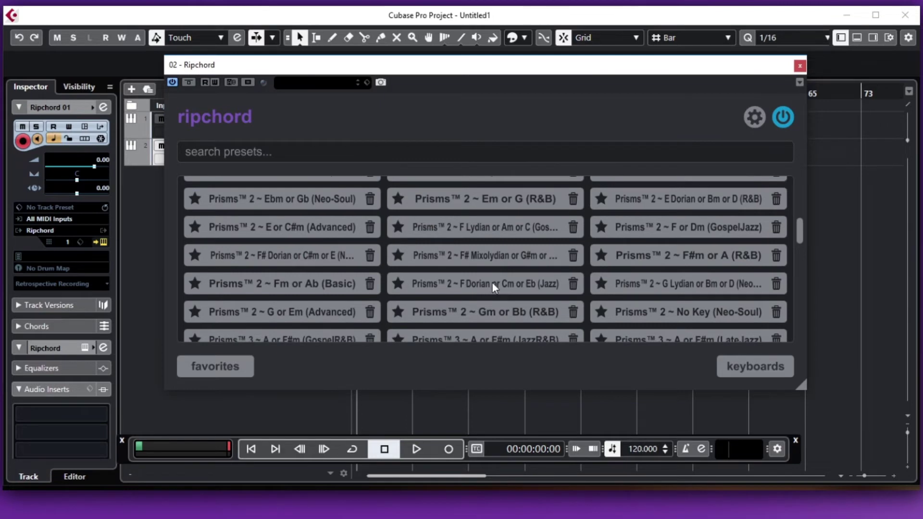
pyautogui.scroll(-5, 454, 267)
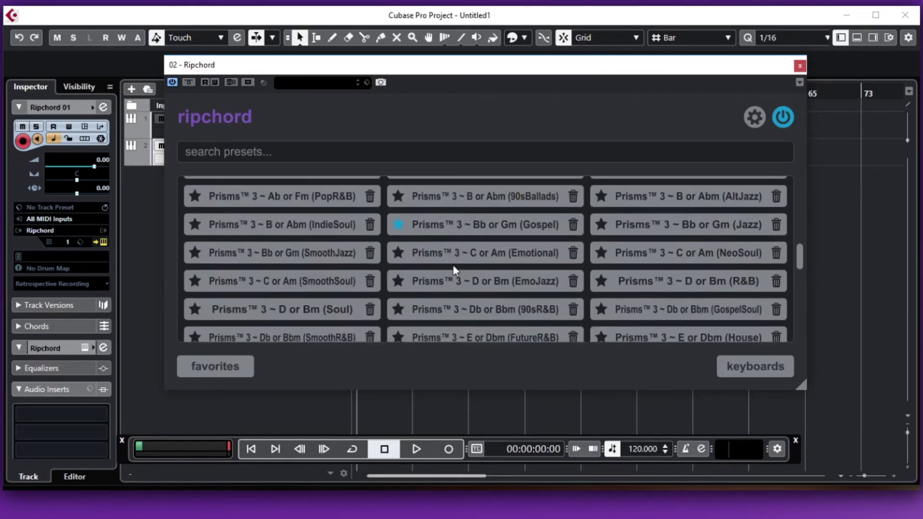
pyautogui.click(289, 283)
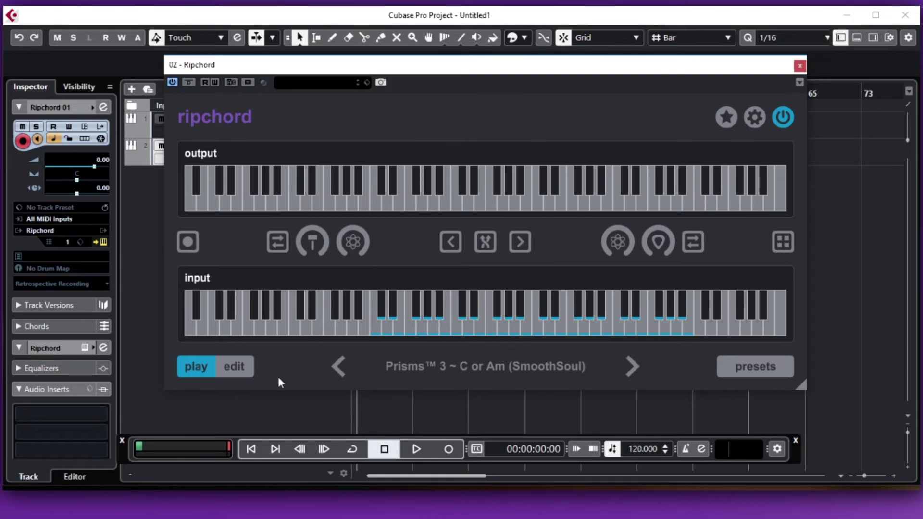
pyautogui.click(236, 368)
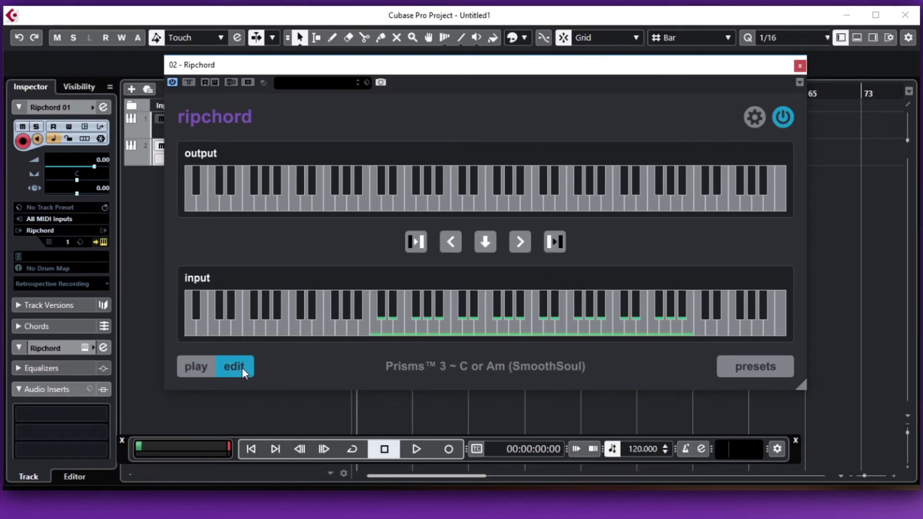
# Return Ripchord to play mode, cancel a MIDI-file import, and focus the preset search box.
pyautogui.click(186, 375)
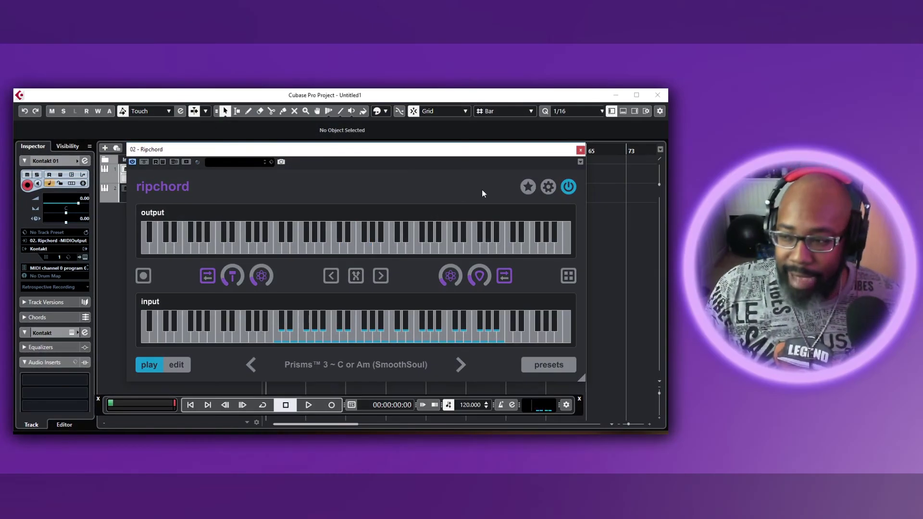
pyautogui.click(549, 187)
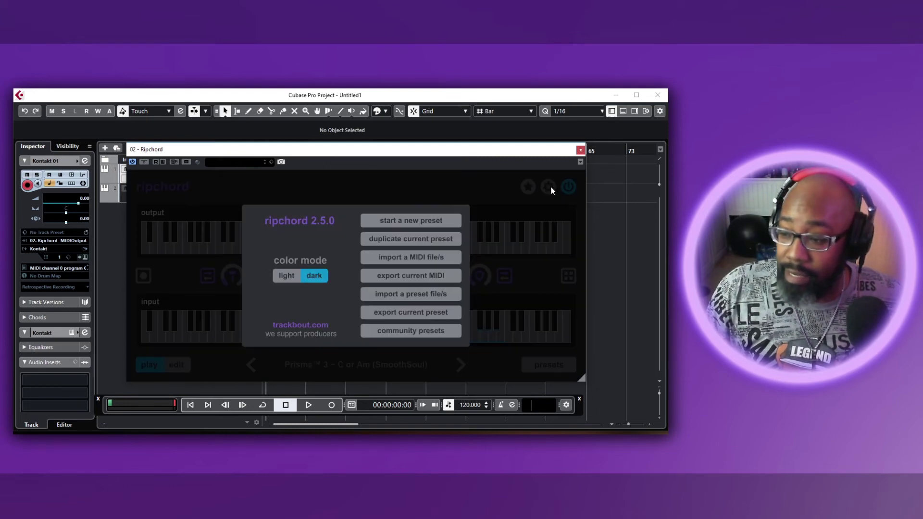
pyautogui.click(417, 258)
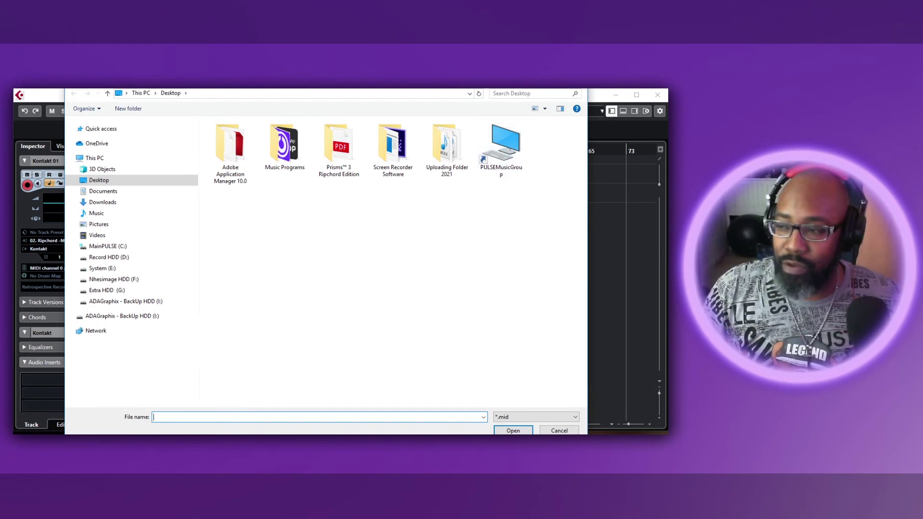
pyautogui.press('Escape')
pyautogui.click(392, 364)
pyautogui.click(206, 213)
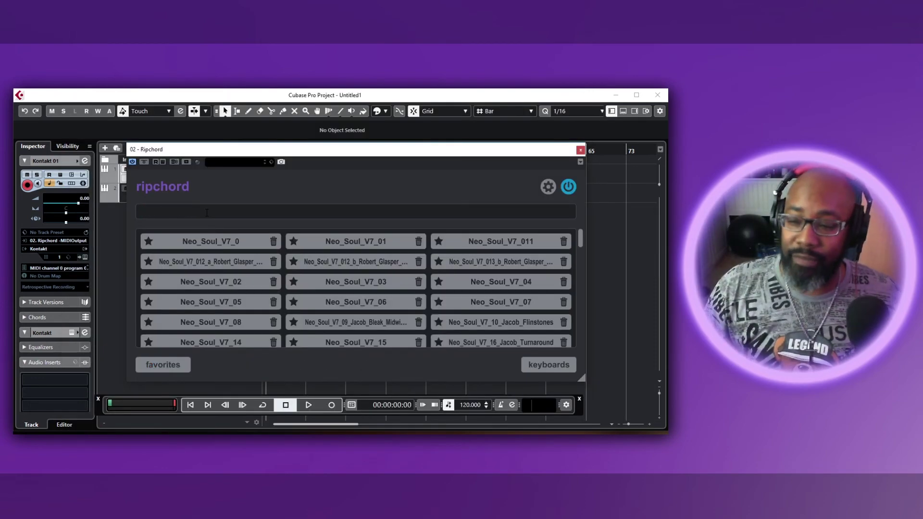
pyautogui.write('neo')
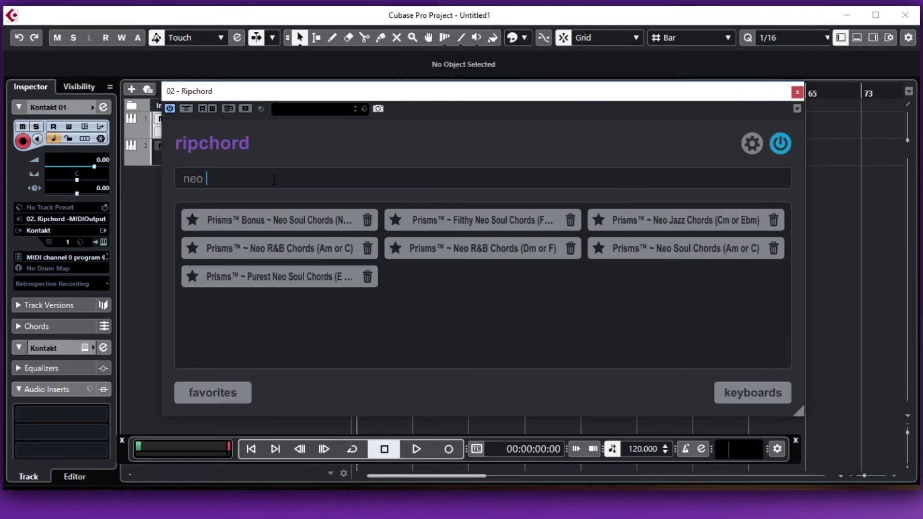
pyautogui.click(204, 391)
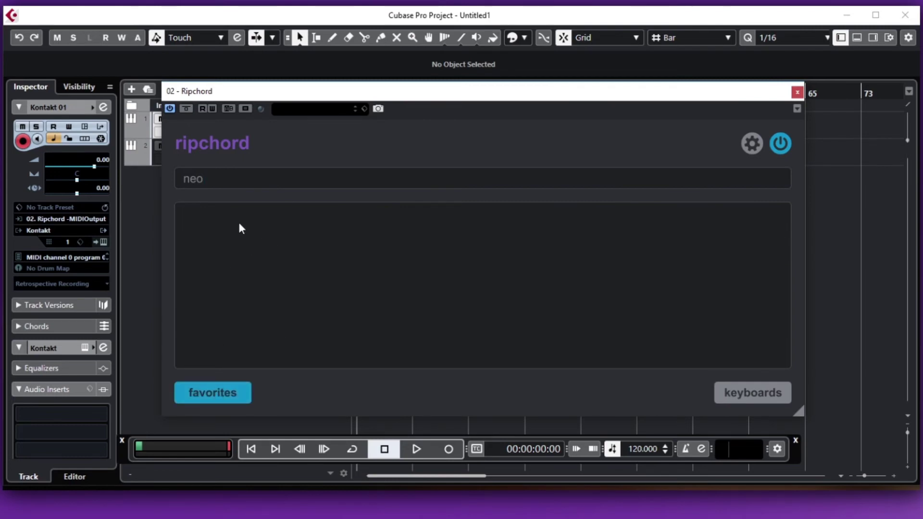
pyautogui.click(356, 189)
pyautogui.press('BackSpace')
pyautogui.press('BackSpace')
pyautogui.press('BackSpace')
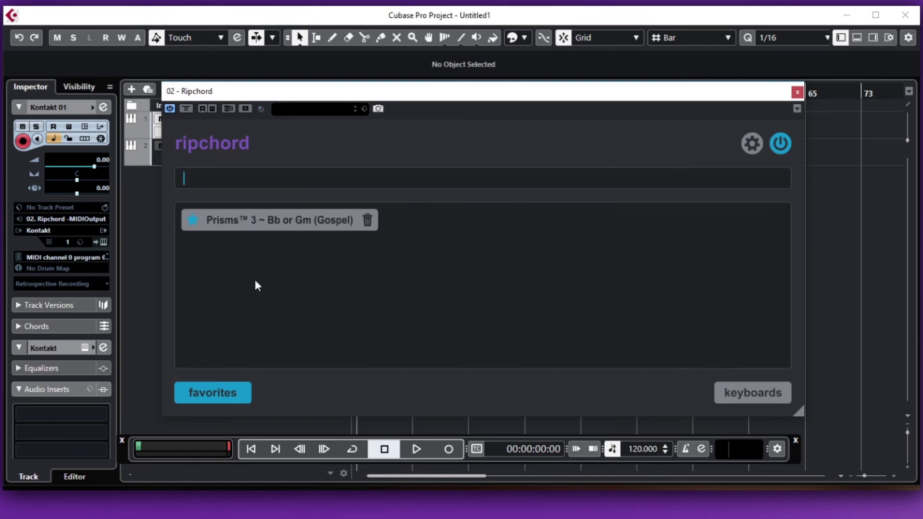
pyautogui.click(238, 396)
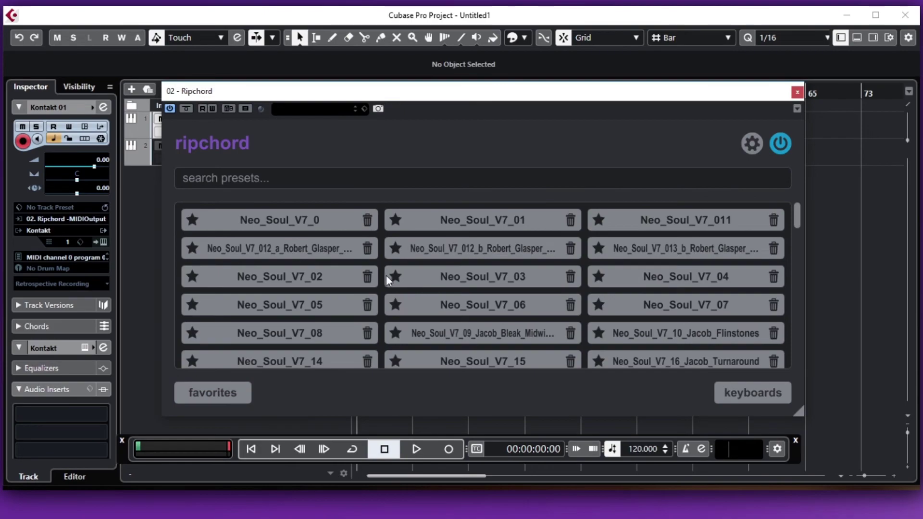